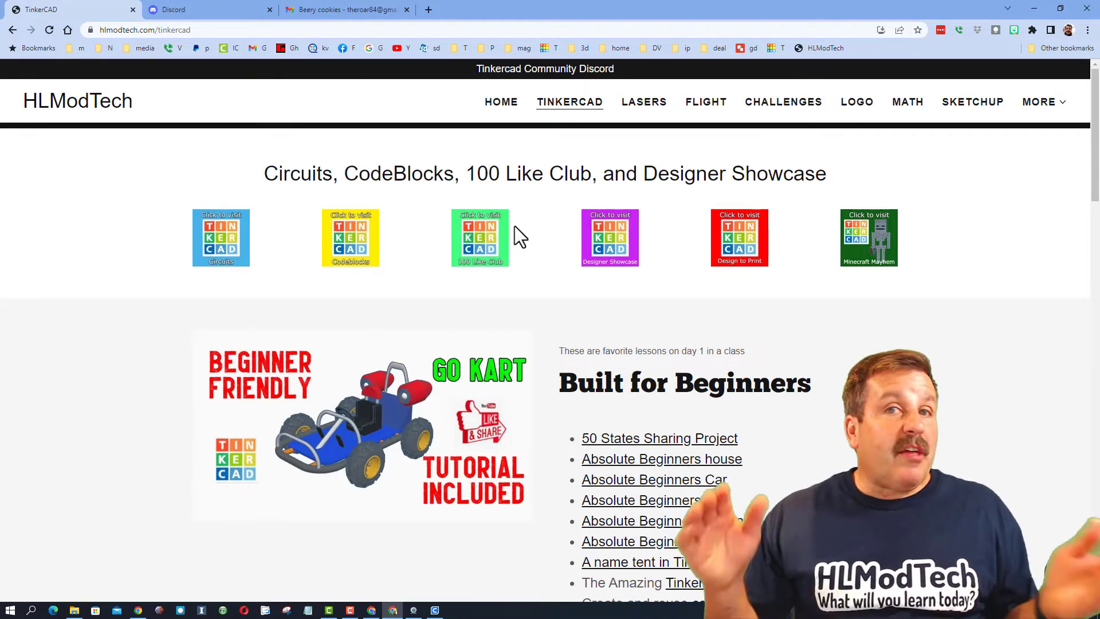
Open the TinkerHUNT 2022 Episode 1 design from the TinkerHUNT's links on the HLModTech page and create an editable copy of it.
scroll(515, 226, down, 7)
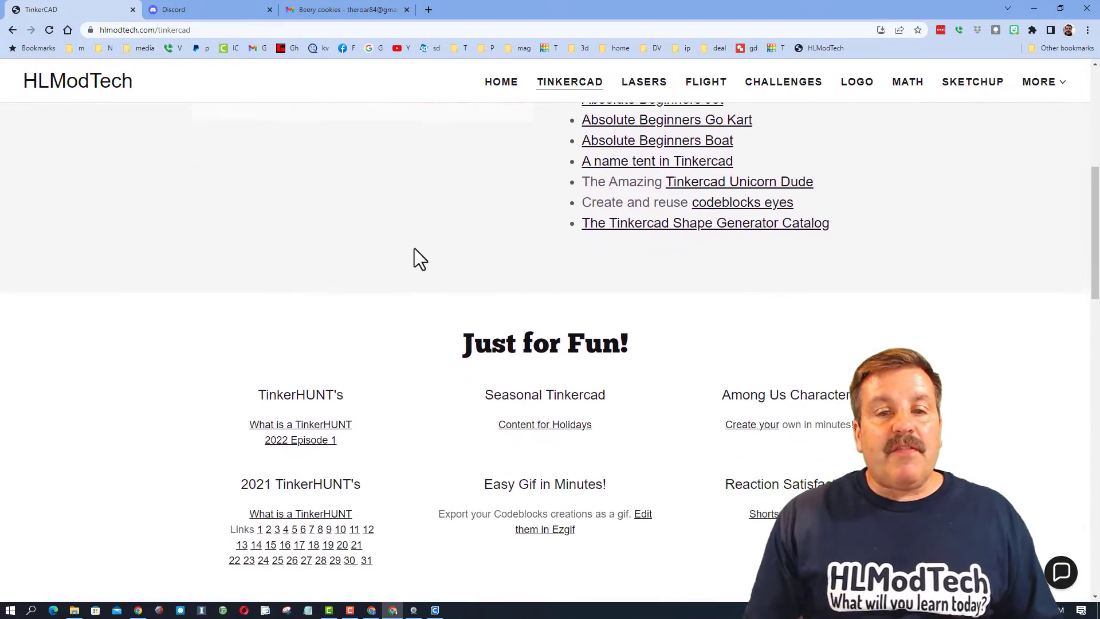
scroll(414, 249, down, 2)
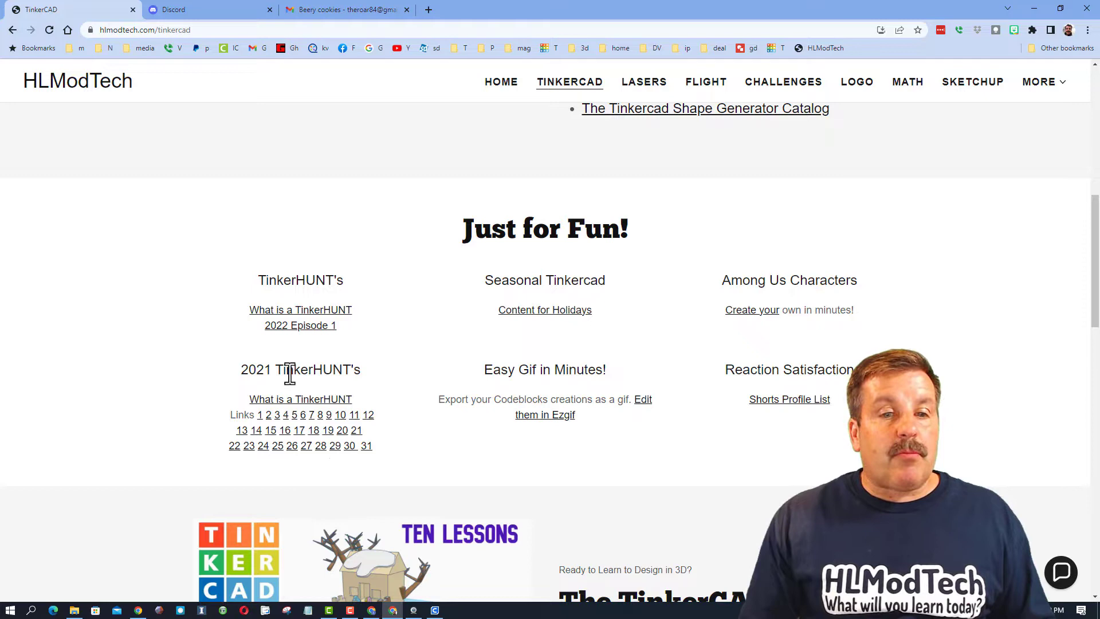
click(300, 329)
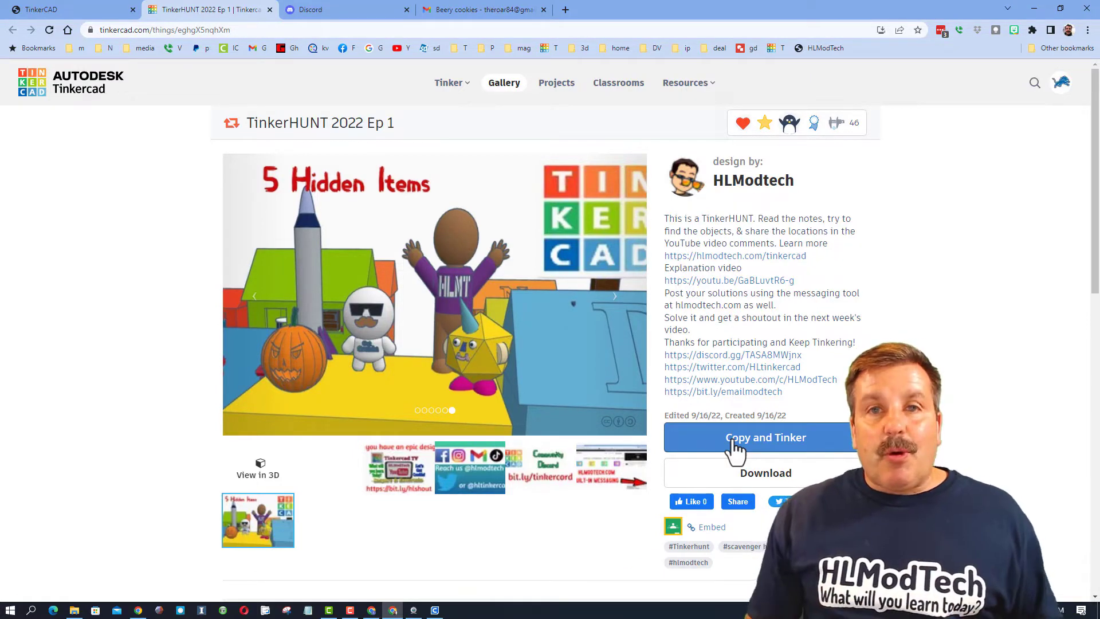
click(750, 440)
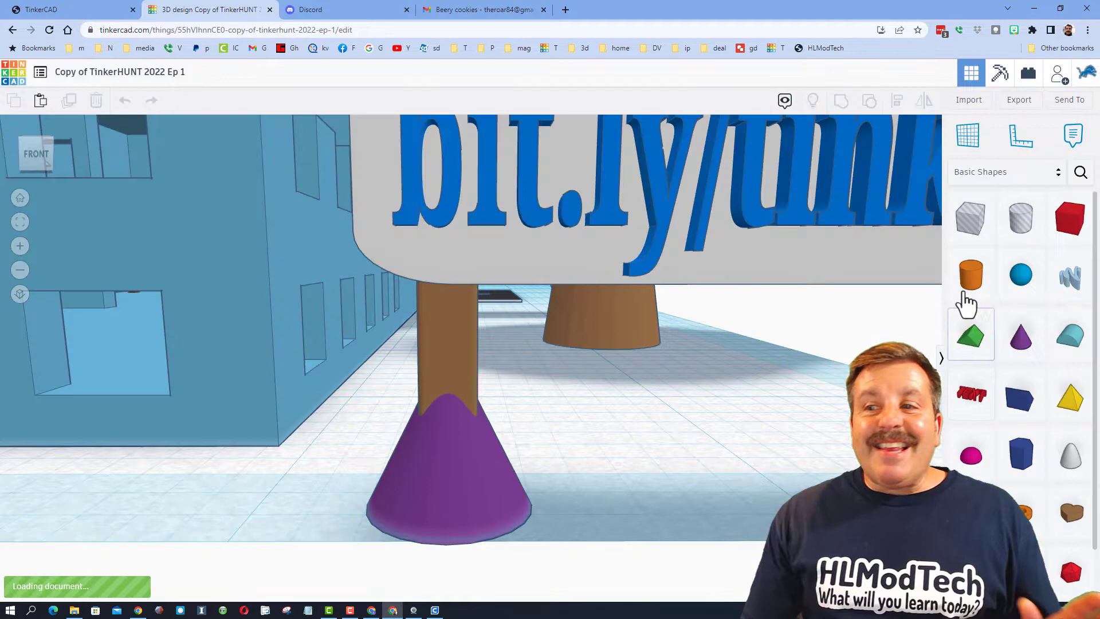
Collapse the shape library, bring the lettered houses into view, and read the notes at roof numbers 1 and 6.
click(941, 359)
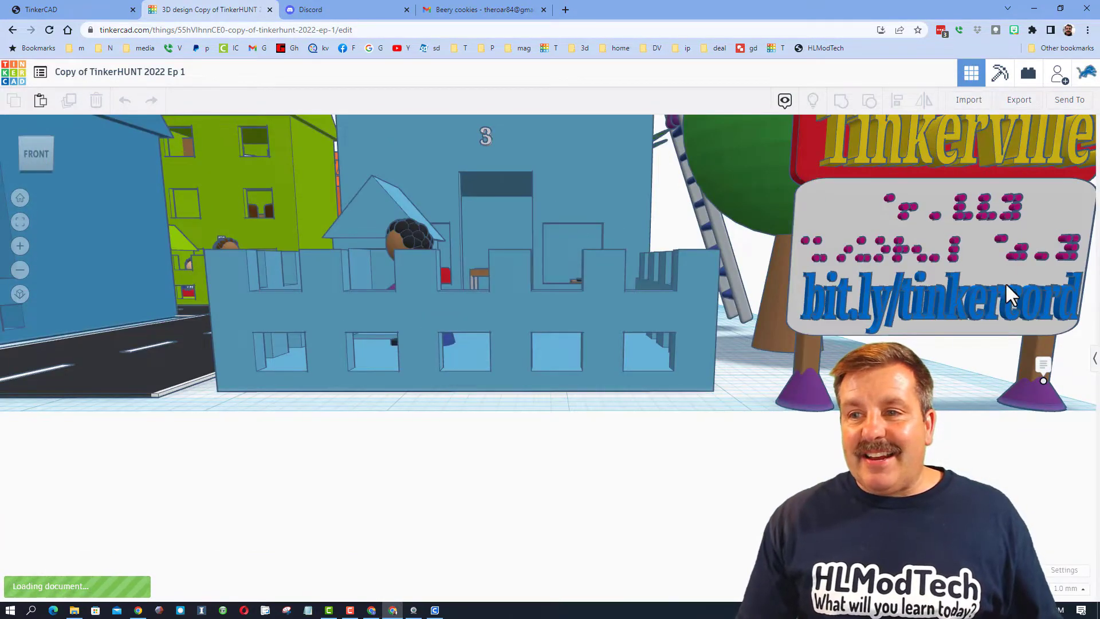
middle_drag(1007, 294, 909, 307)
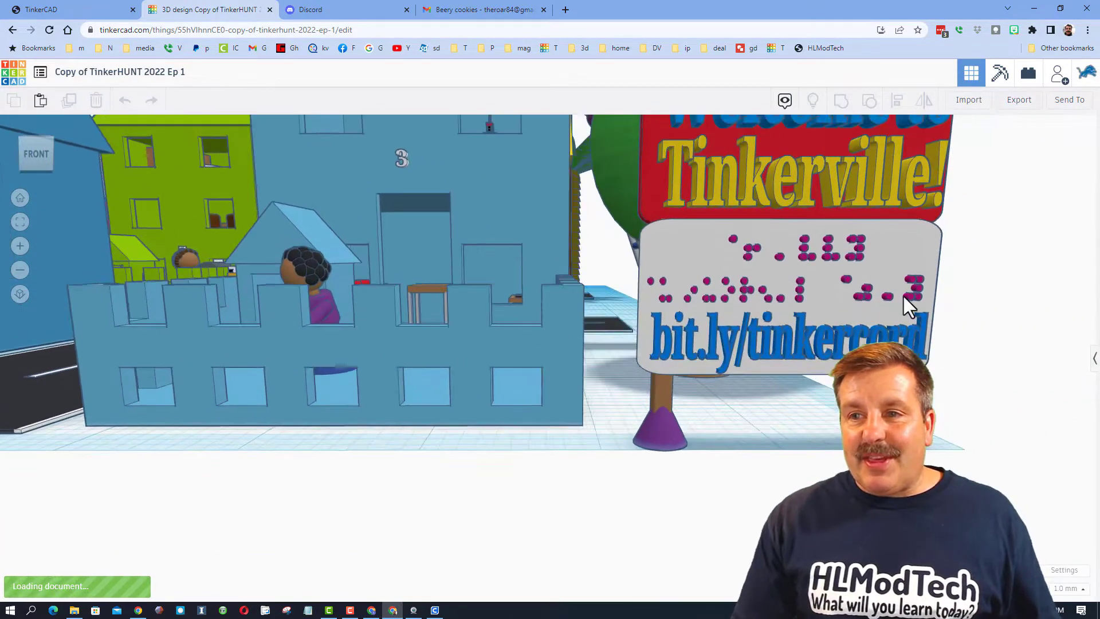
scroll(837, 324, down, 6)
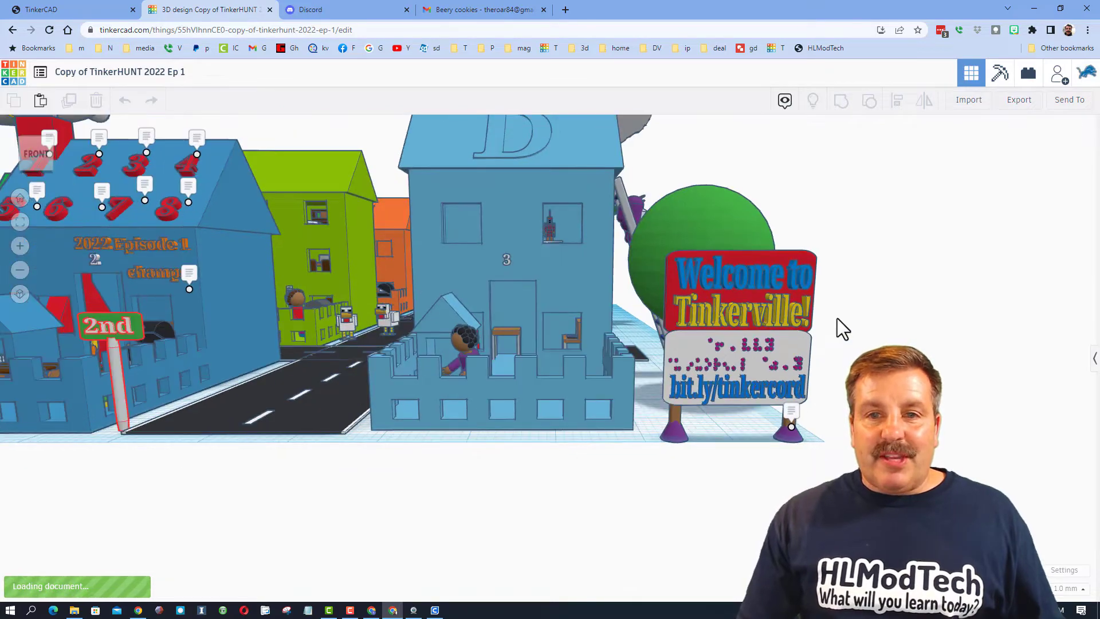
right_drag(658, 361, 593, 369)
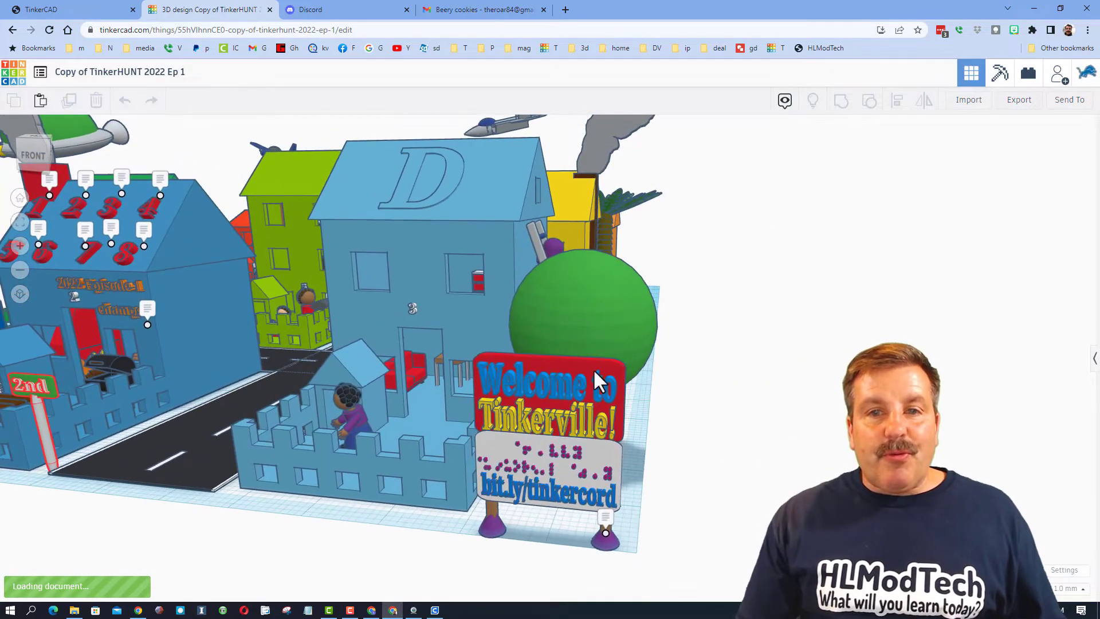
right_drag(417, 291, 752, 332)
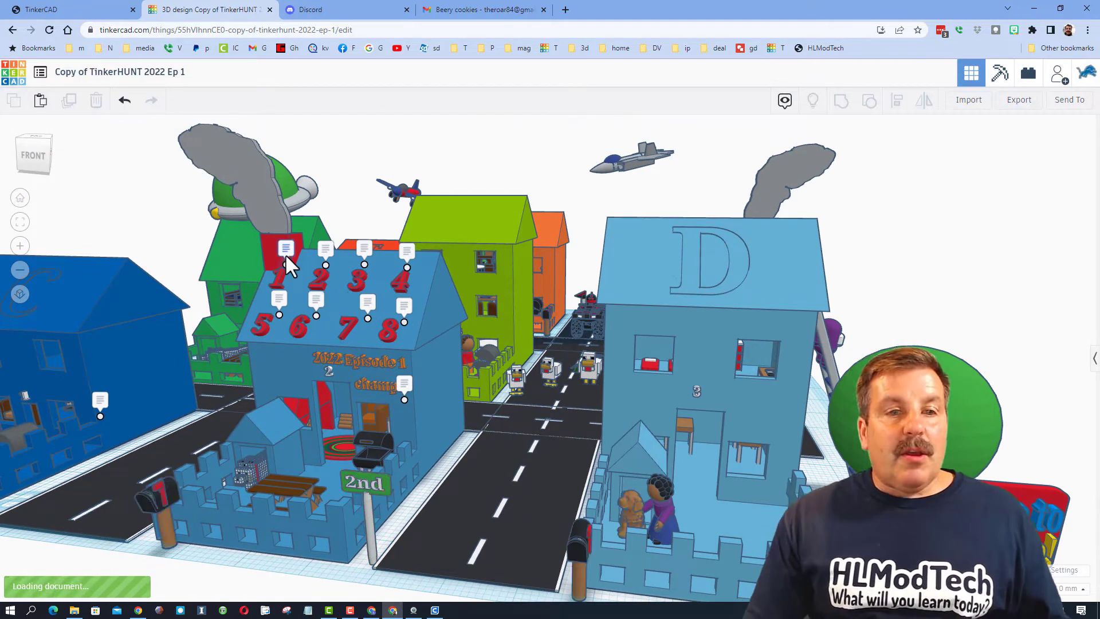
mouse_move(285, 253)
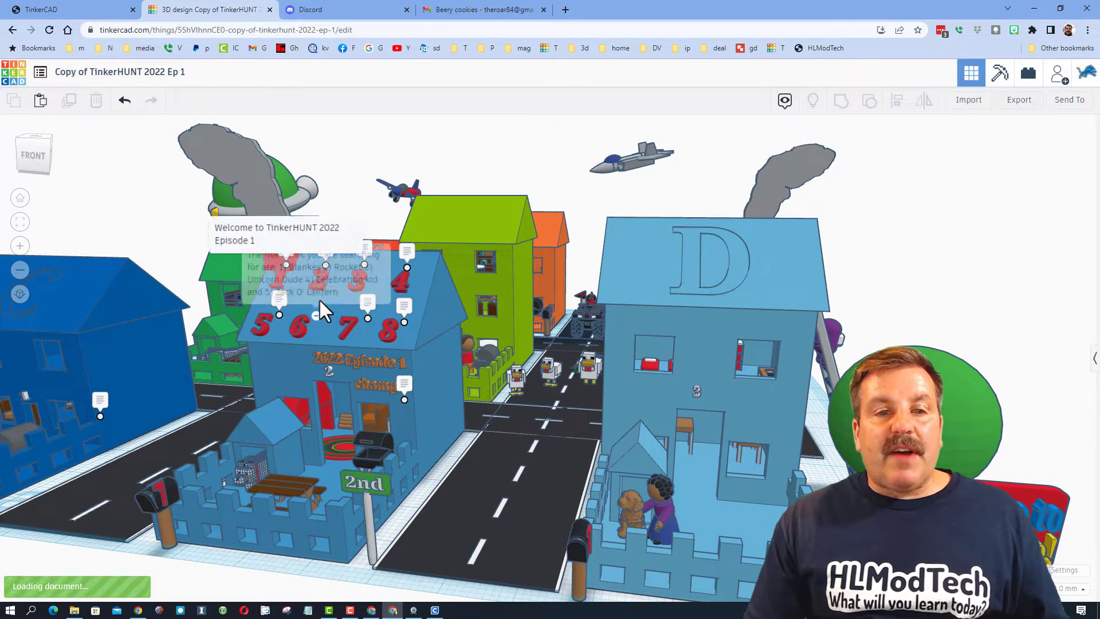
mouse_move(320, 302)
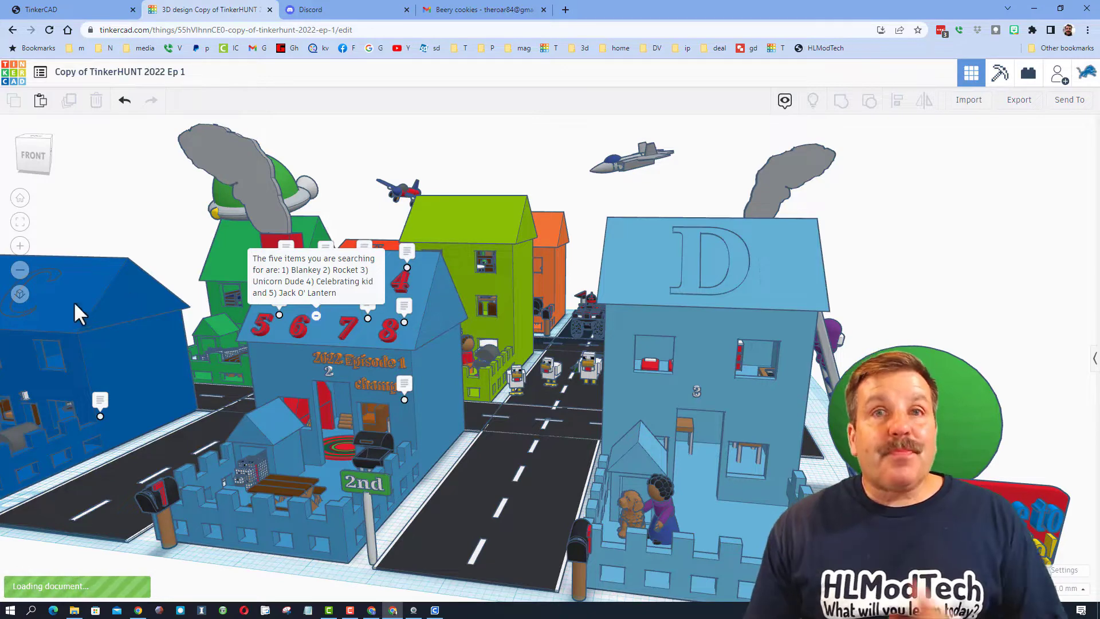
Reopen the TinkerHUNT 2022 Episode 1 gallery page from the HLModTech site to view its hidden items picture, and return to the copied design.
click(90, 9)
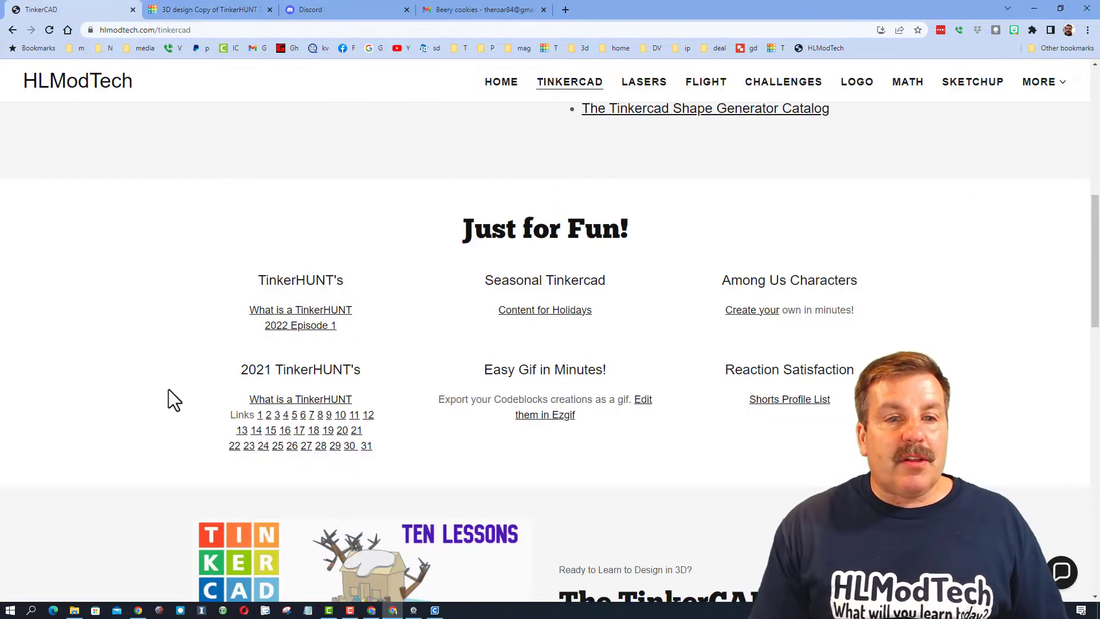
click(319, 324)
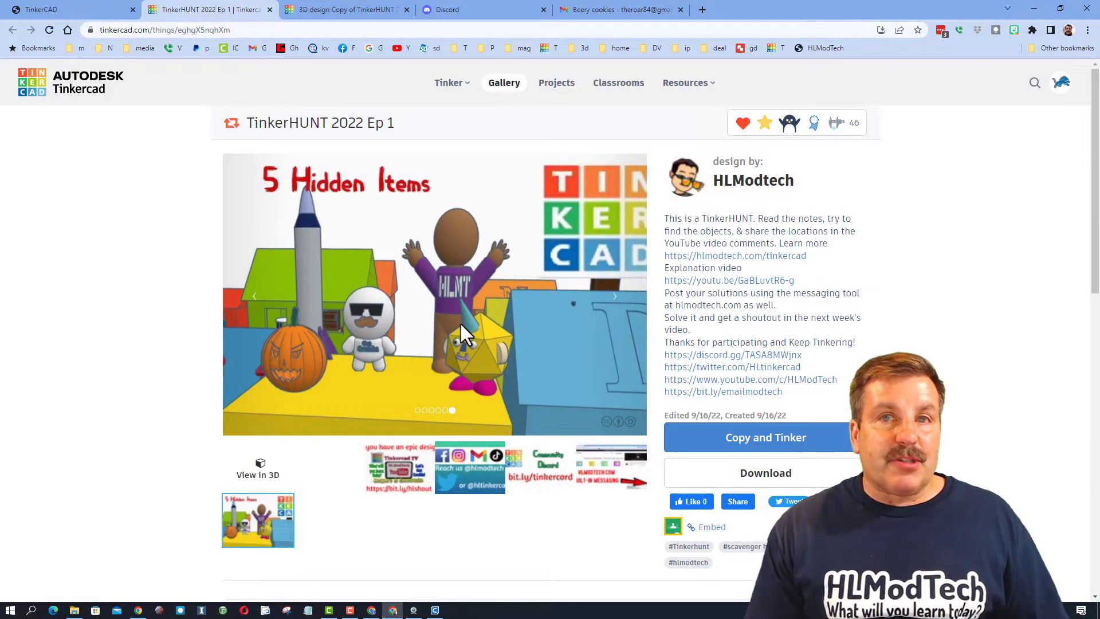
key(ctrl+Tab)
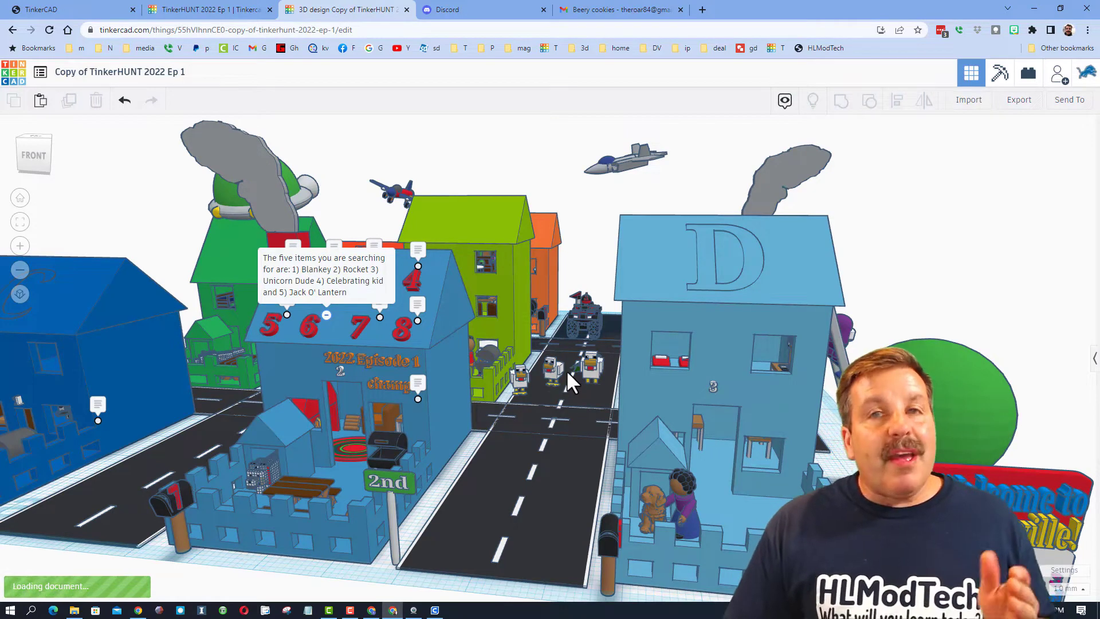
Read the note beside the champ lettering on house 2 and close it.
click(422, 384)
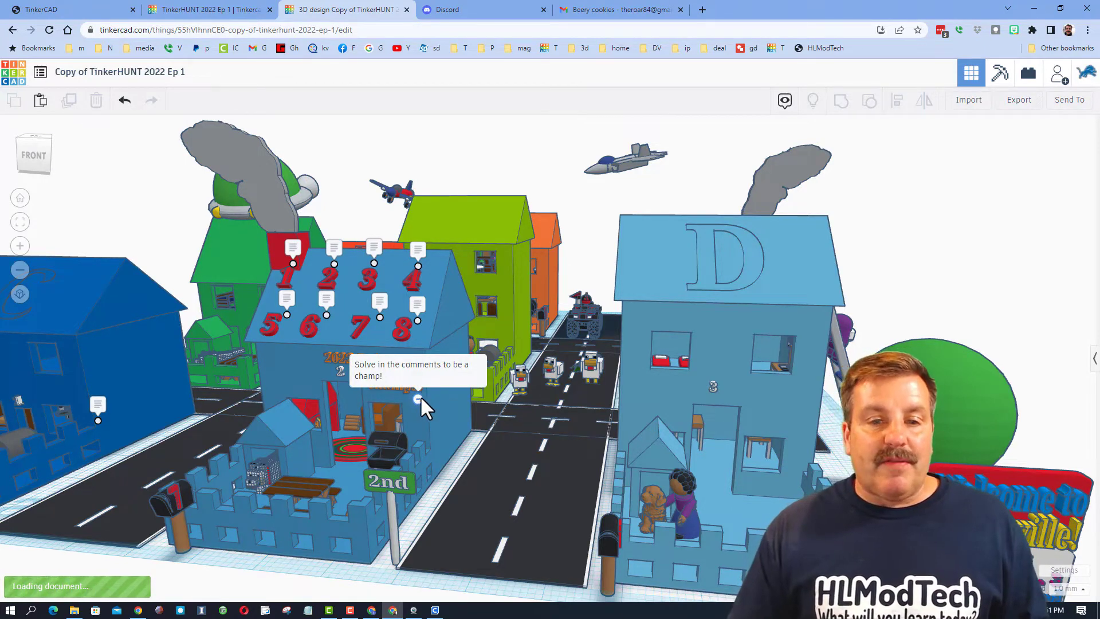
click(417, 396)
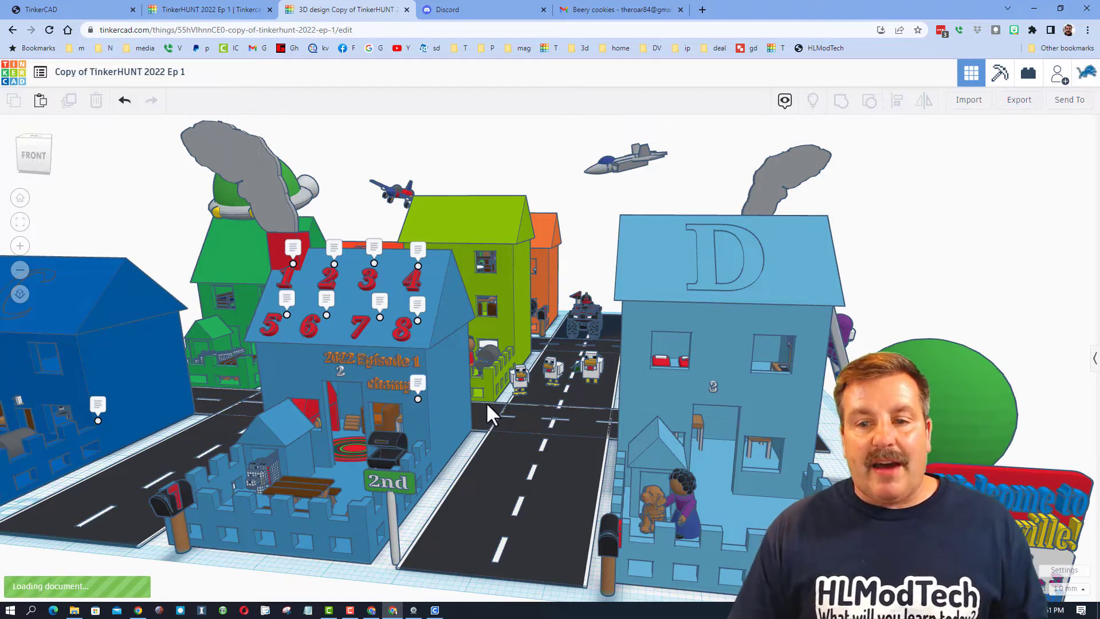
Focus on the red bed upstairs in house D and inspect the room around it.
click(660, 367)
key(f)
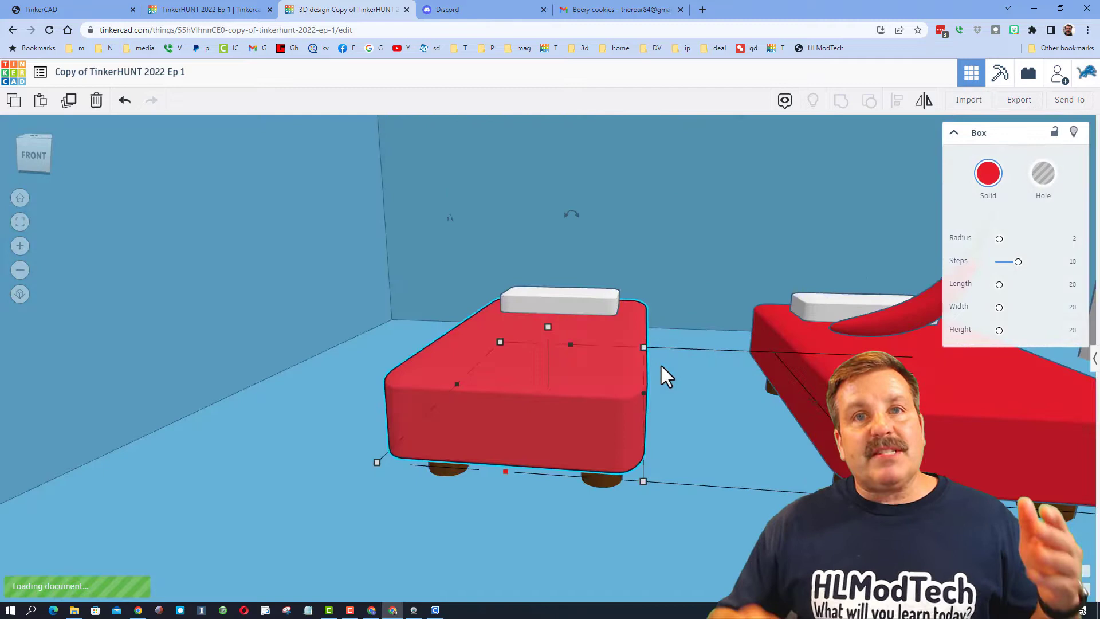
right_drag(659, 363, 840, 269)
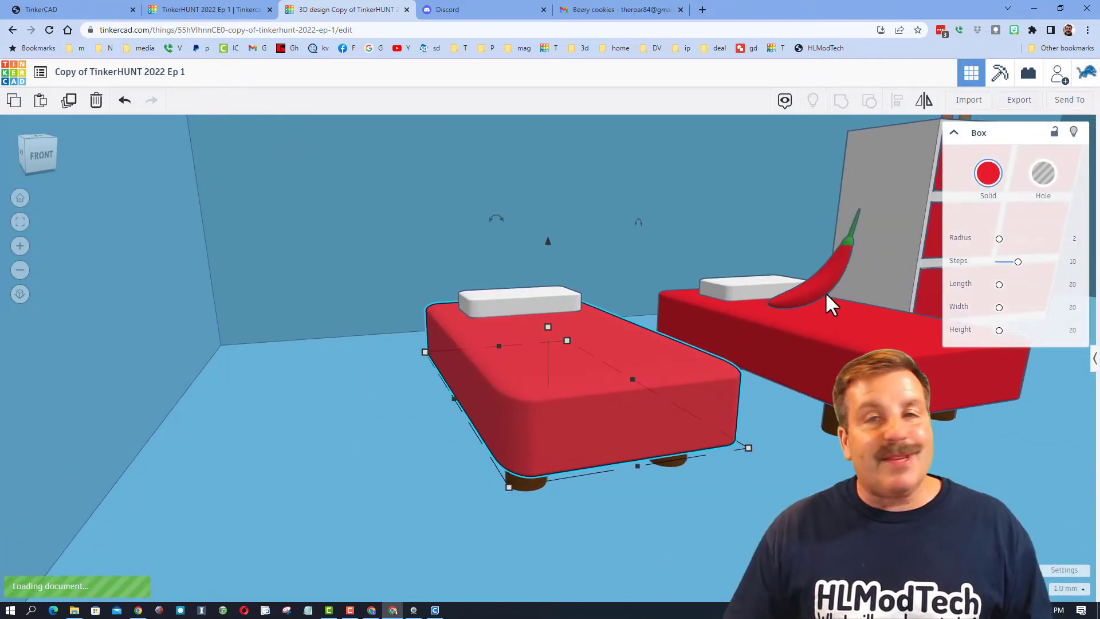
Return to the home view, and focus on the furniture behind the upstairs window of house C to look inside.
click(20, 199)
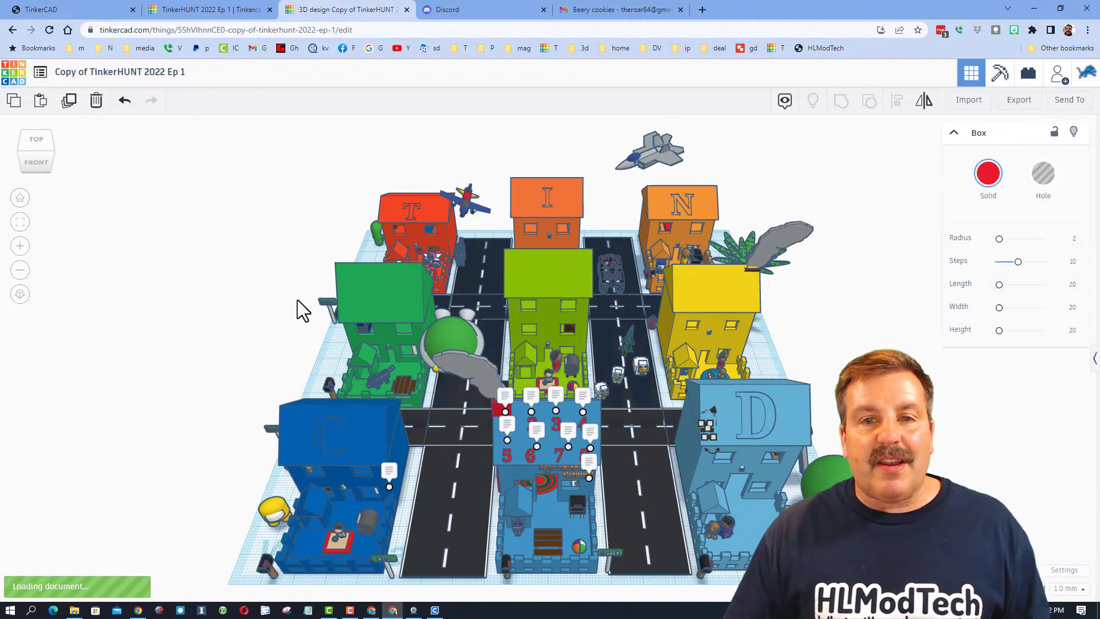
mouse_move(74, 321)
right_down()
mouse_move(93, 347)
mouse_move(197, 360)
right_up()
key(f)
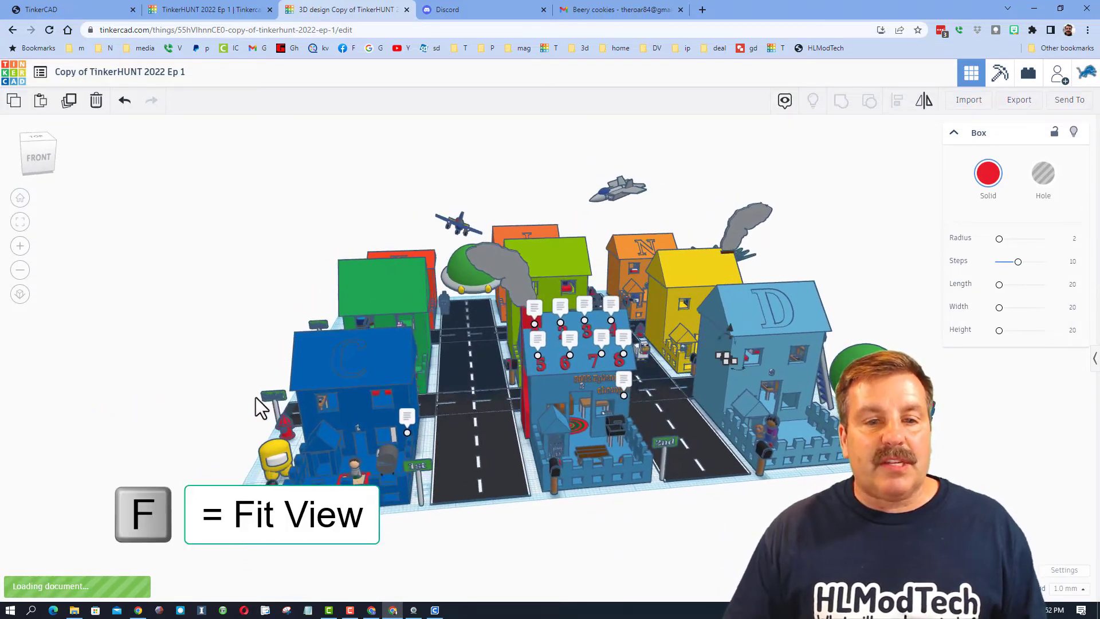
click(322, 404)
key(f)
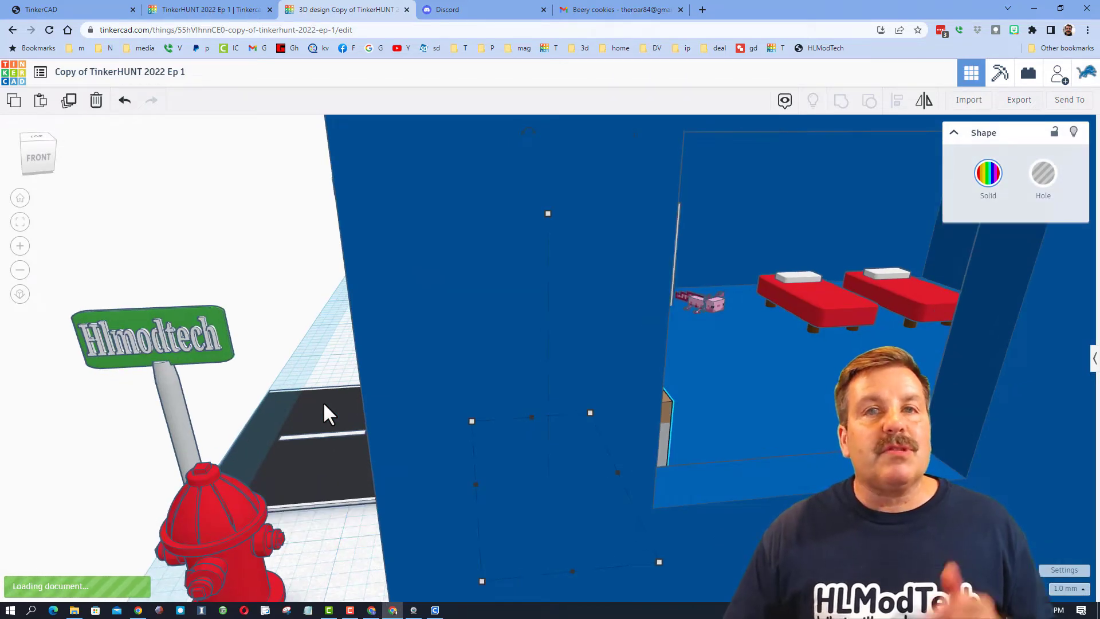
scroll(334, 328, down, 5)
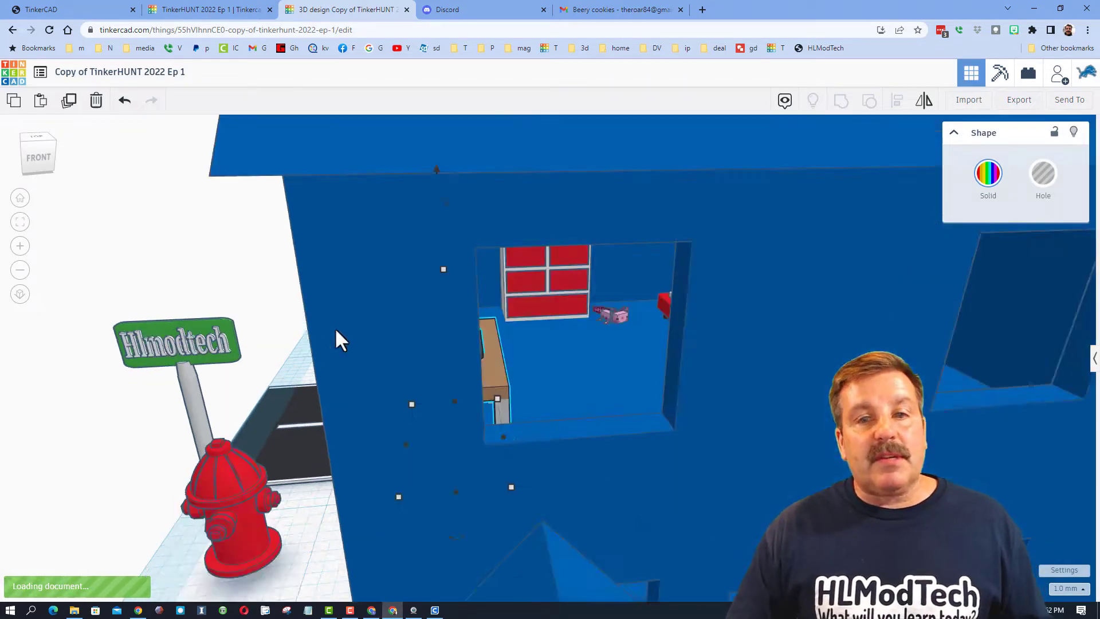
Hide house C to examine the furnishings inside it, and show all hidden shapes again.
click(458, 259)
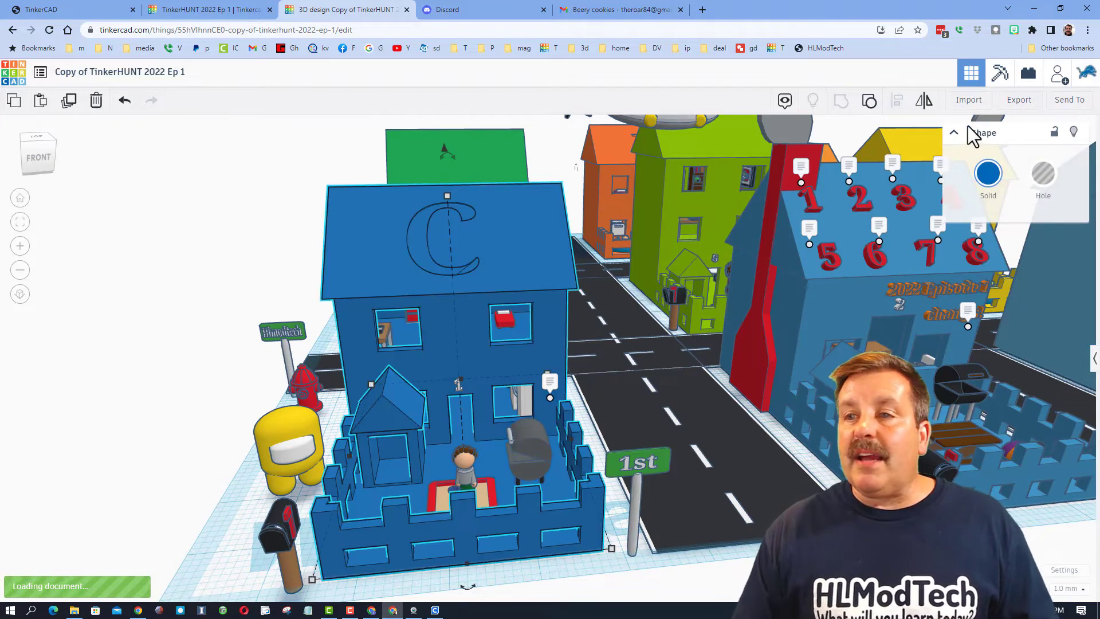
click(1073, 132)
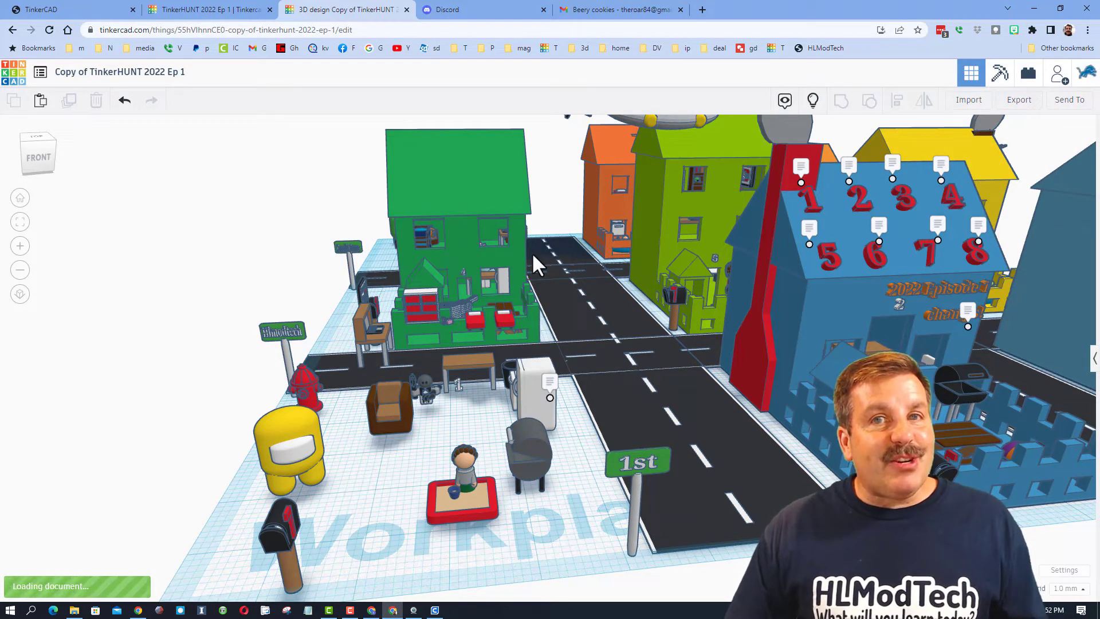
click(20, 200)
click(813, 102)
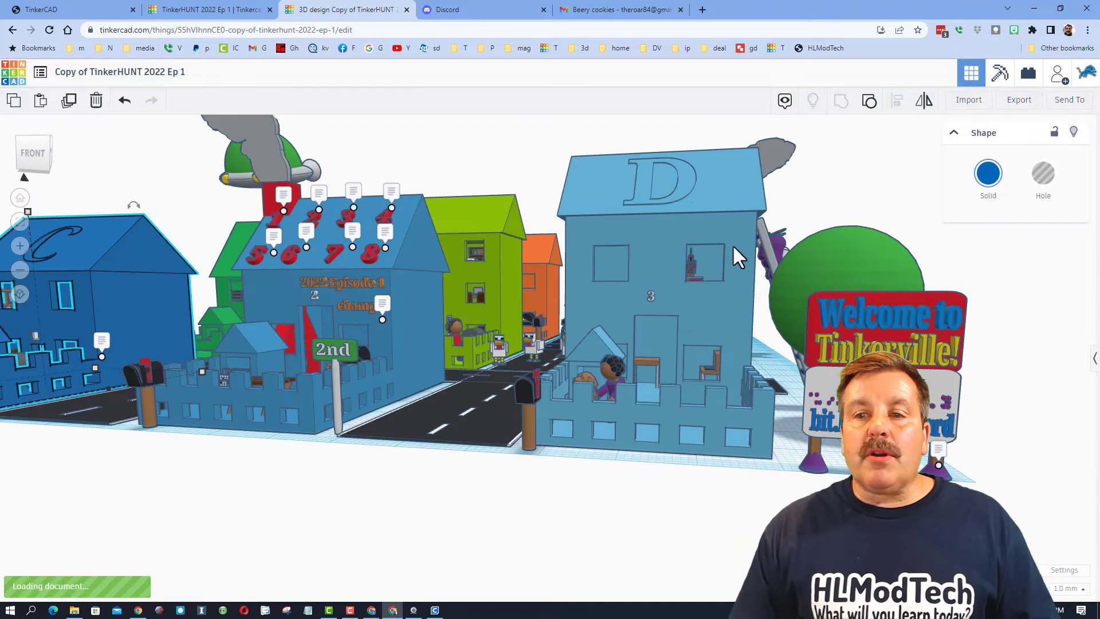
Make house D transparent to look through its walls, and turn it solid again.
click(732, 256)
key(ctrl+shift+g)
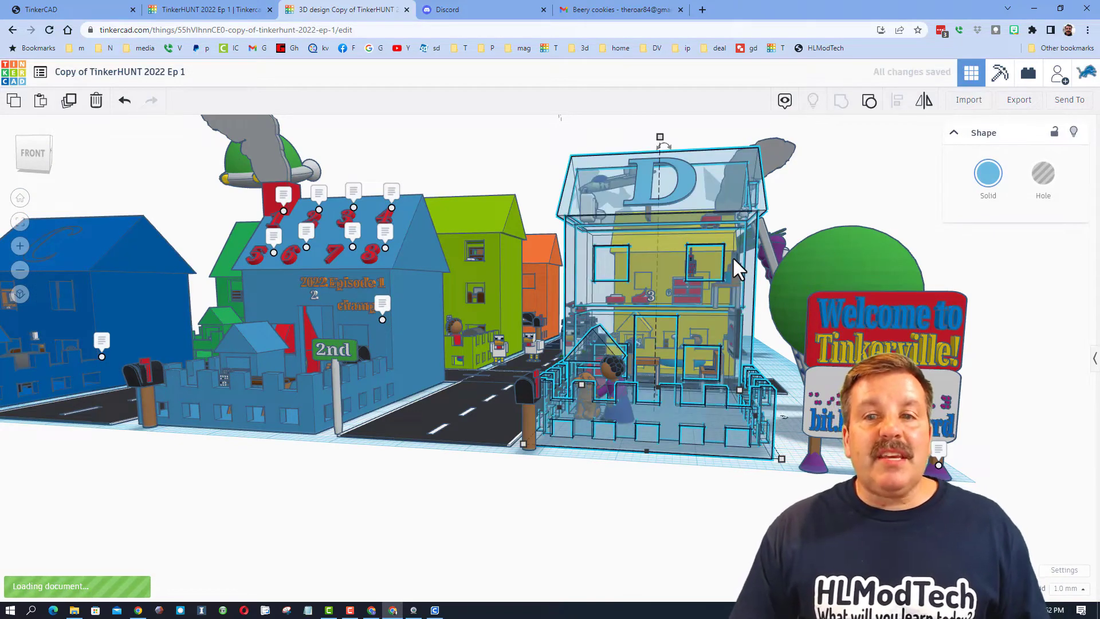
right_drag(732, 256, 762, 283)
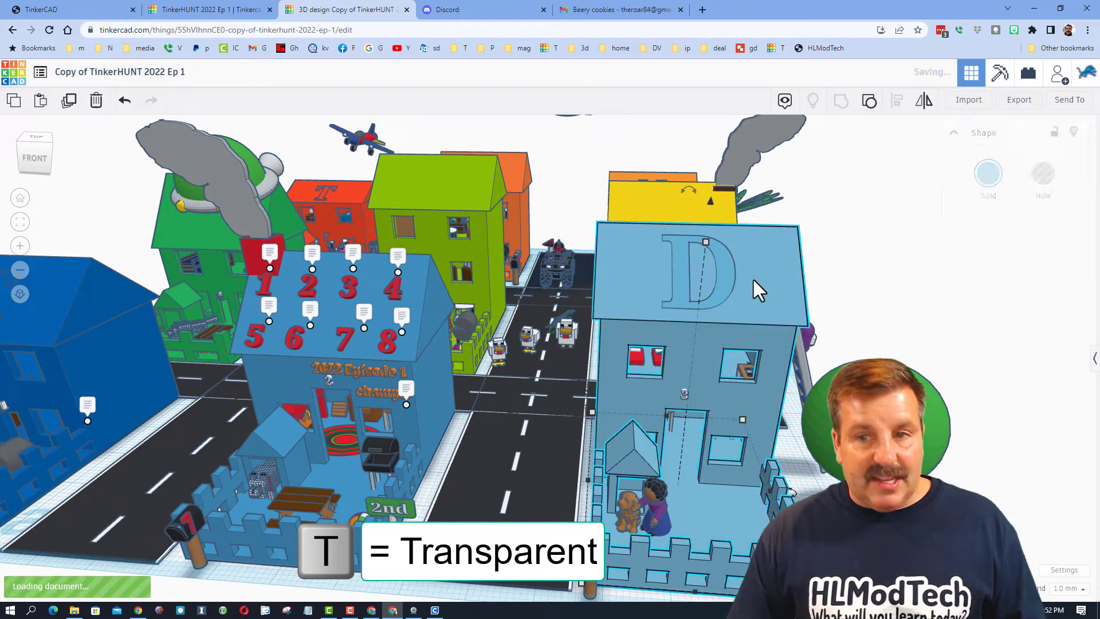
key(ctrl+g)
Select the lime green house in the middle of the town and fit the view to it.
right_drag(827, 274, 738, 275)
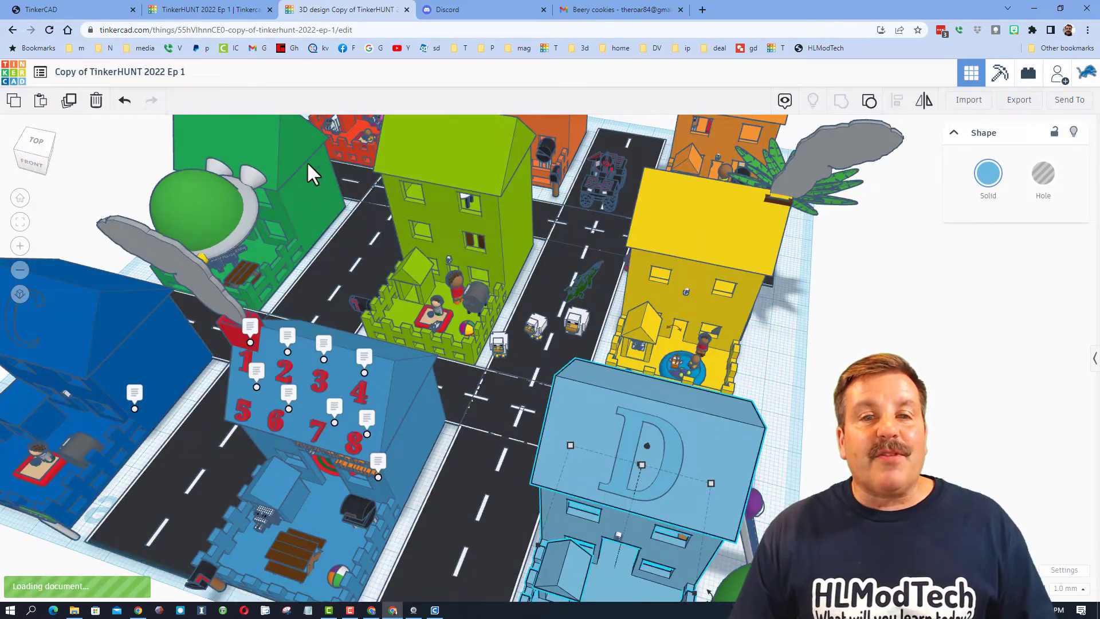
click(407, 149)
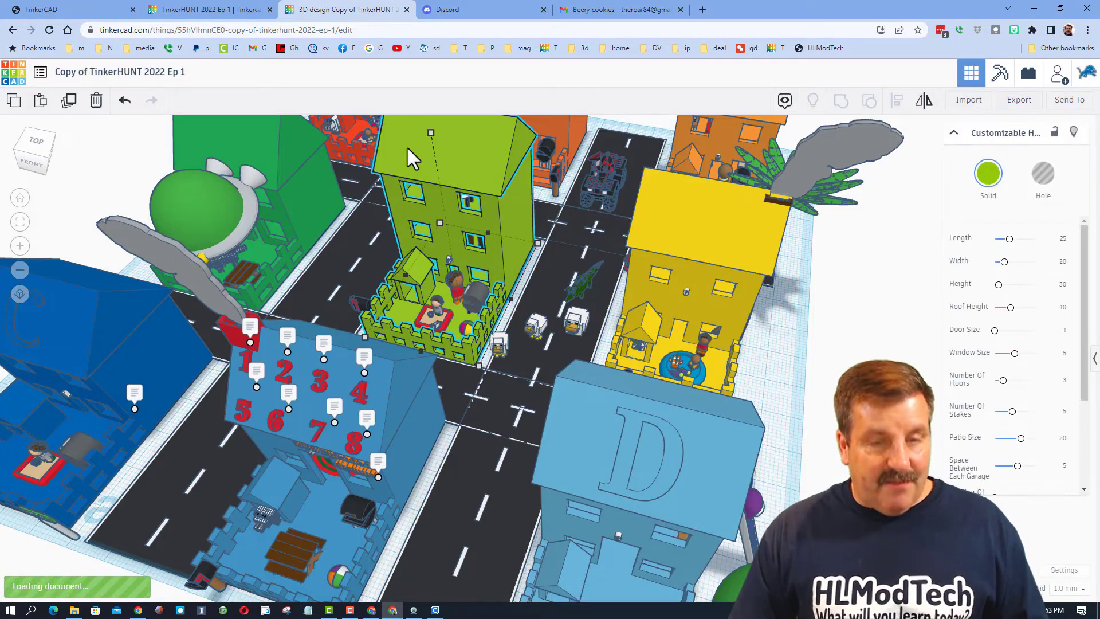
key(f)
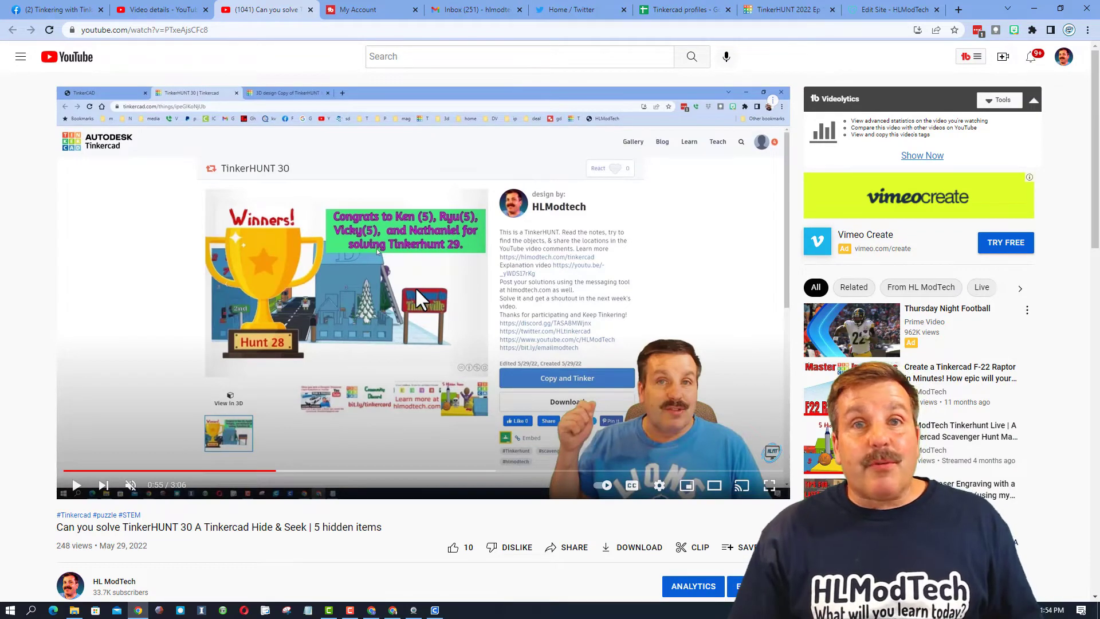
Look through the page below the TinkerHUNT 30 video on YouTube.
scroll(415, 286, down, 10)
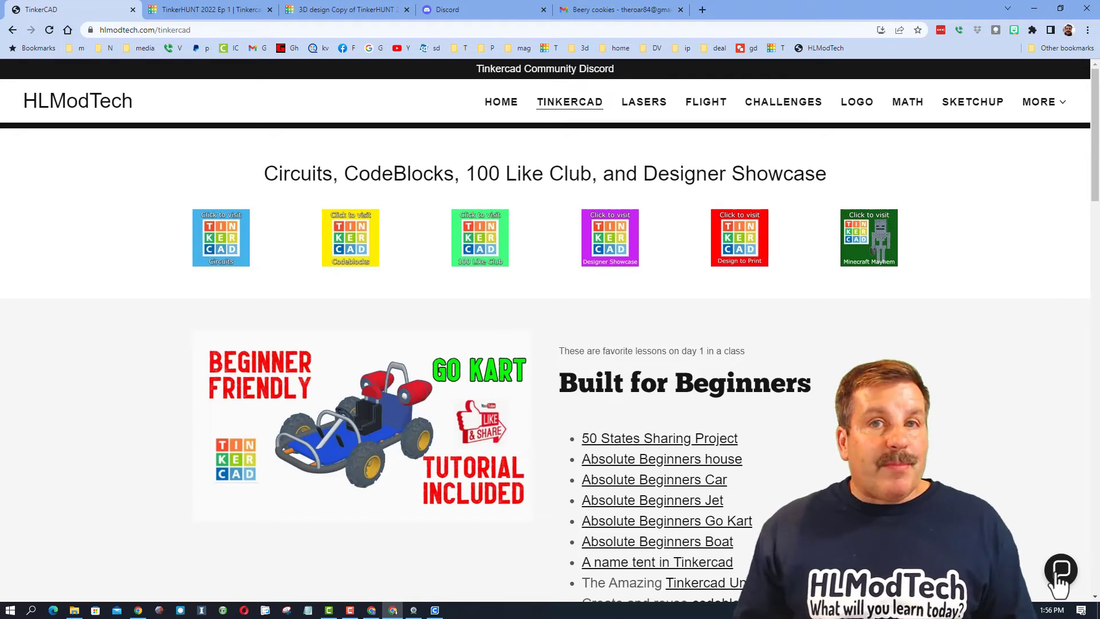
Open the Contact Us chat on the HLModTech site to view it, and close it again.
click(1057, 575)
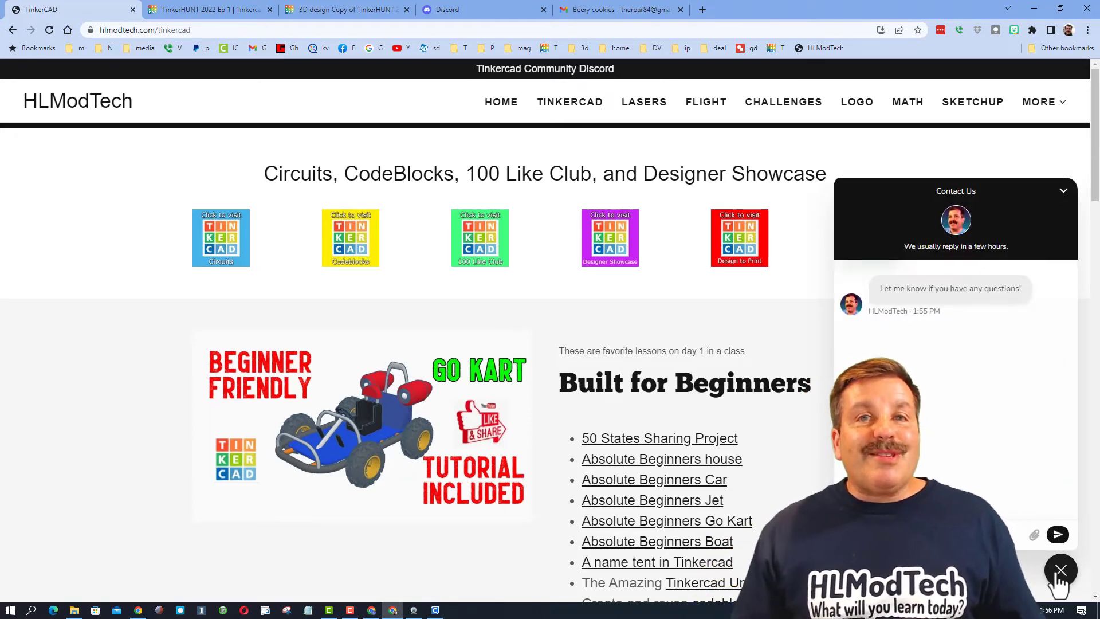
click(1060, 570)
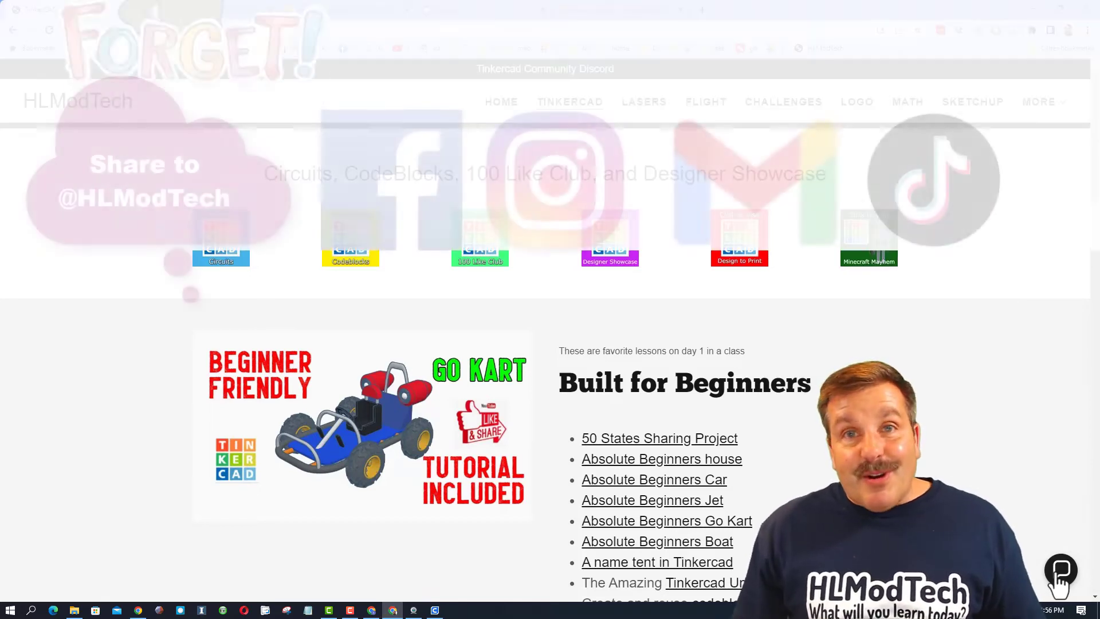